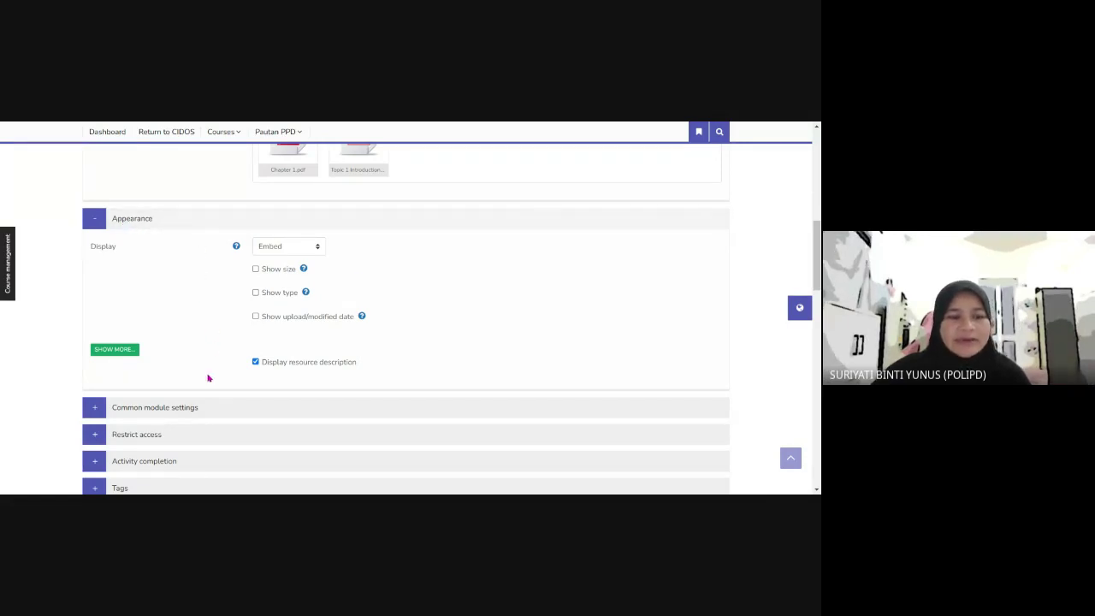
# Review the attached chapter files and the display options in the file resource's Appearance settings.
pyautogui.scroll(-1, 161, 434)
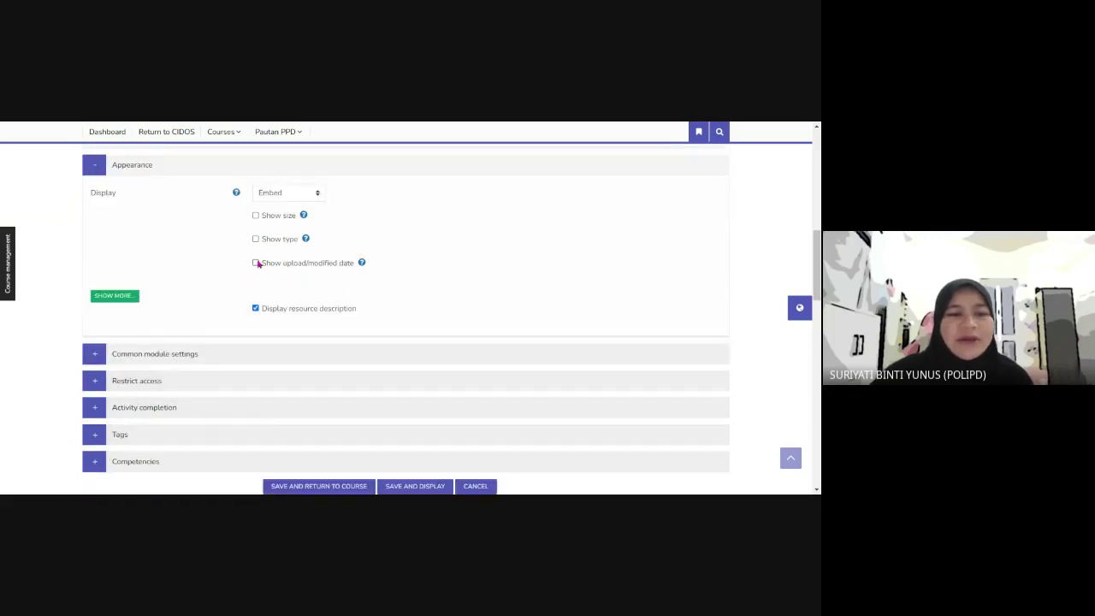
pyautogui.scroll(3, 427, 252)
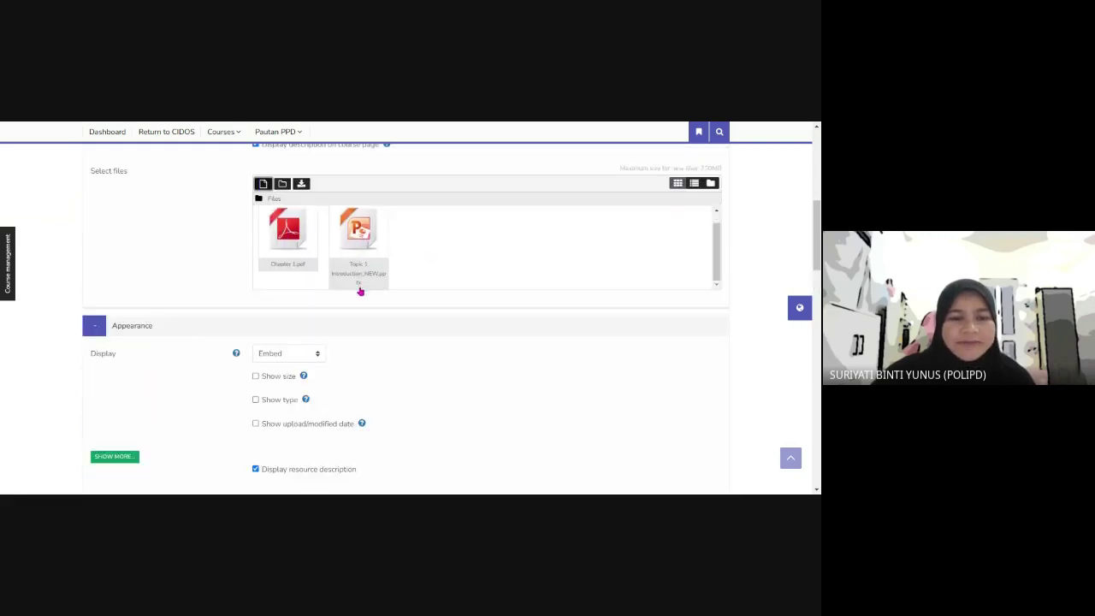
pyautogui.scroll(-1, 359, 291)
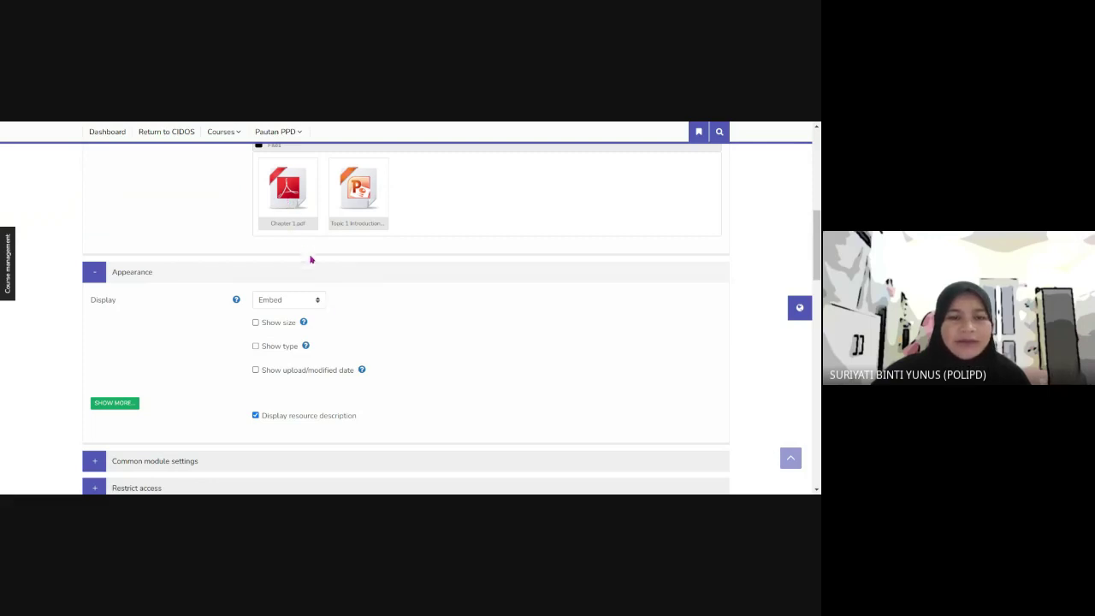
pyautogui.click(319, 302)
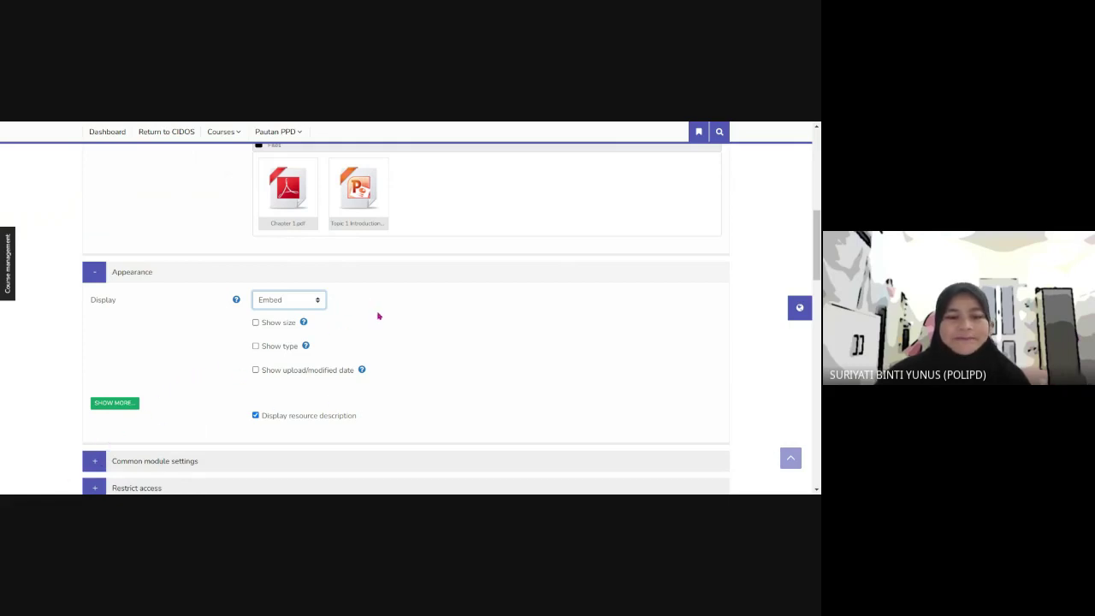
pyautogui.click(396, 326)
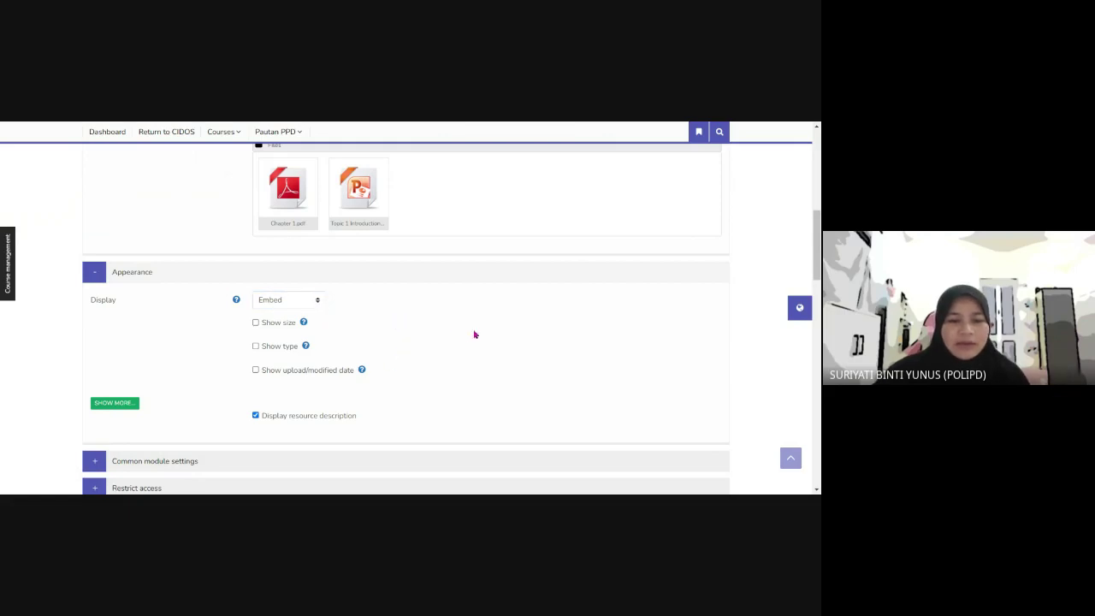
pyautogui.scroll(-1, 438, 346)
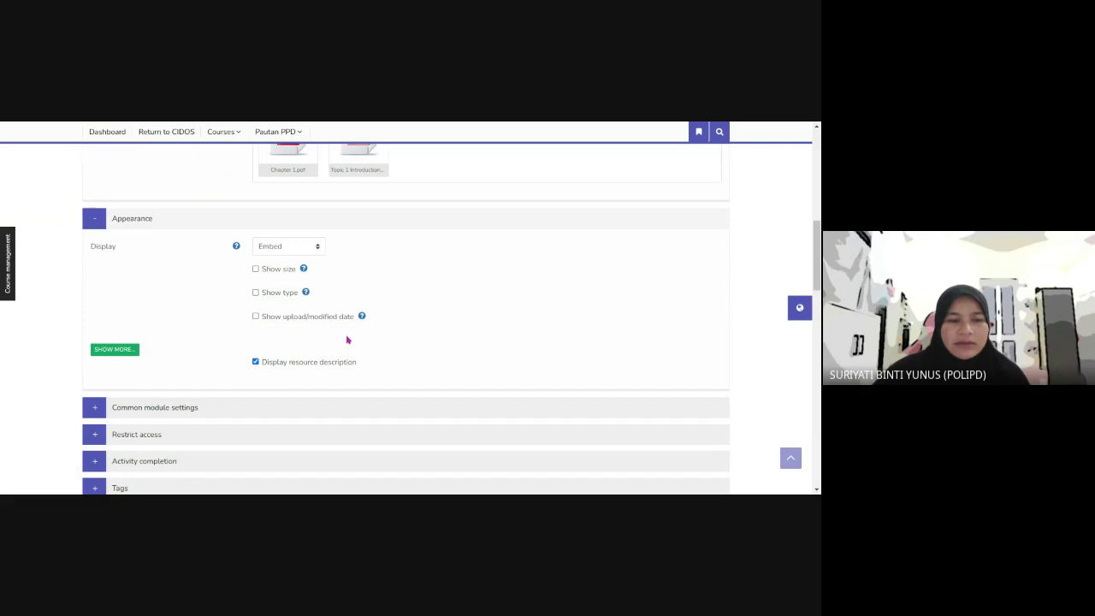
pyautogui.scroll(-1, 348, 339)
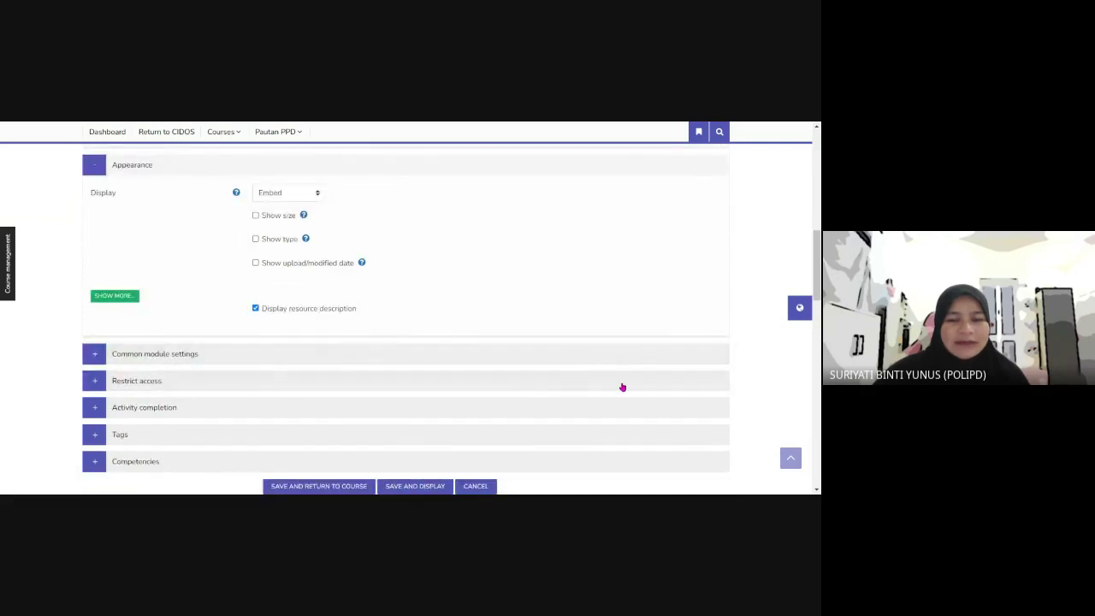
# Try the Hide from students availability in the common module settings and set it back to Show on course page.
pyautogui.click(155, 358)
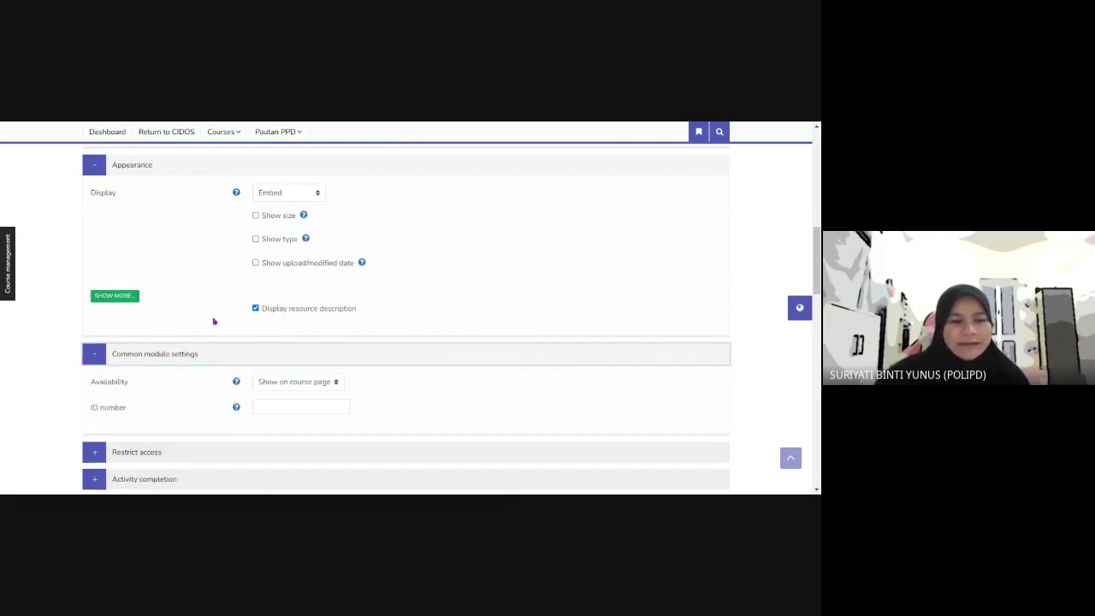
pyautogui.click(320, 385)
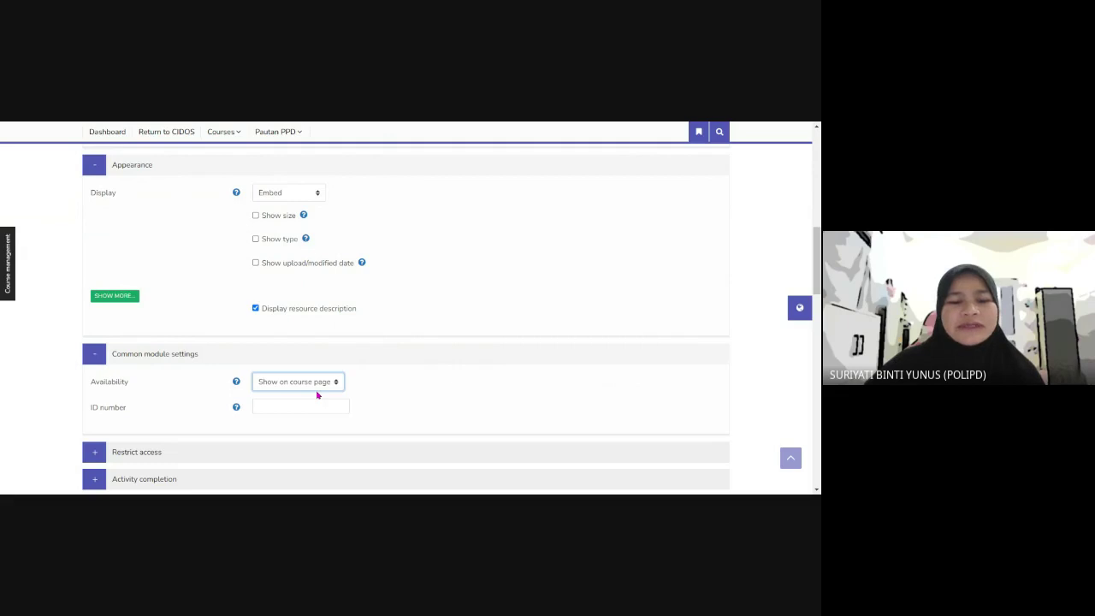
pyautogui.press('Down')
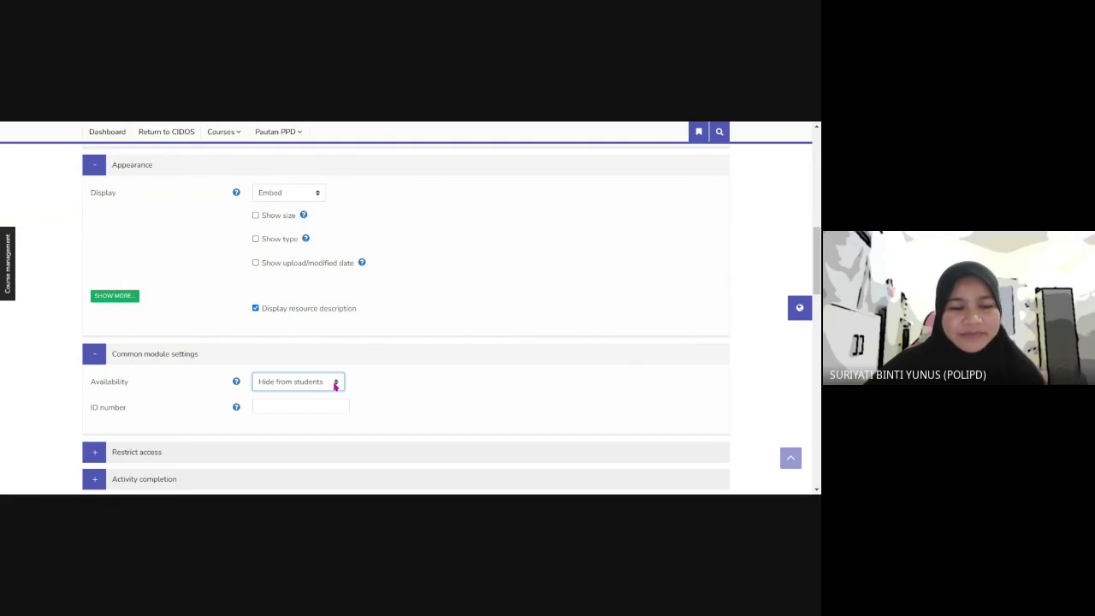
pyautogui.scroll(-2, 335, 385)
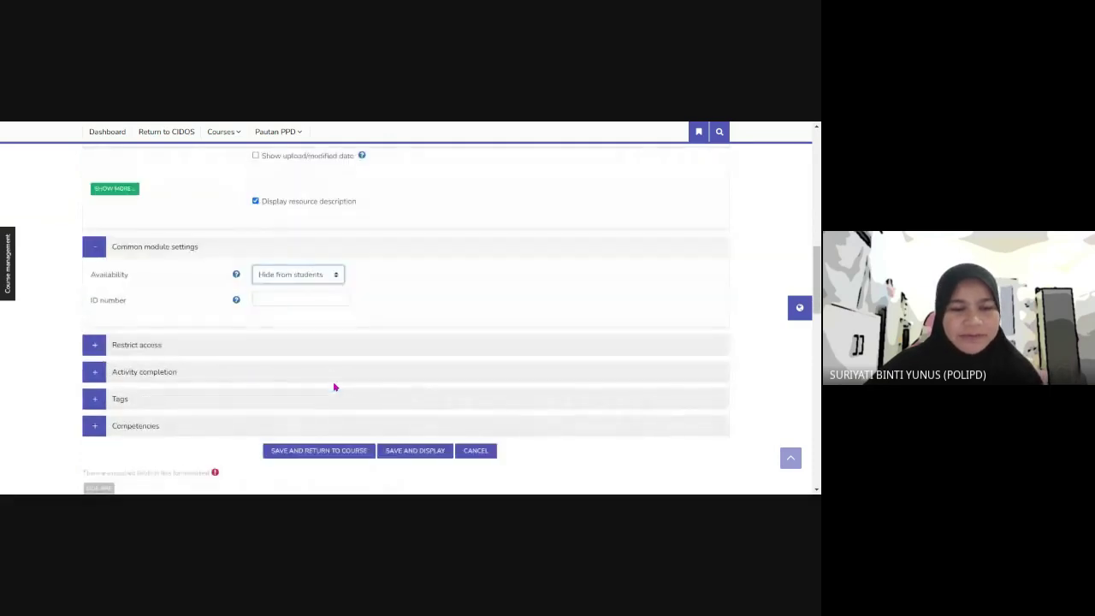
pyautogui.click(335, 276)
pyautogui.click(333, 291)
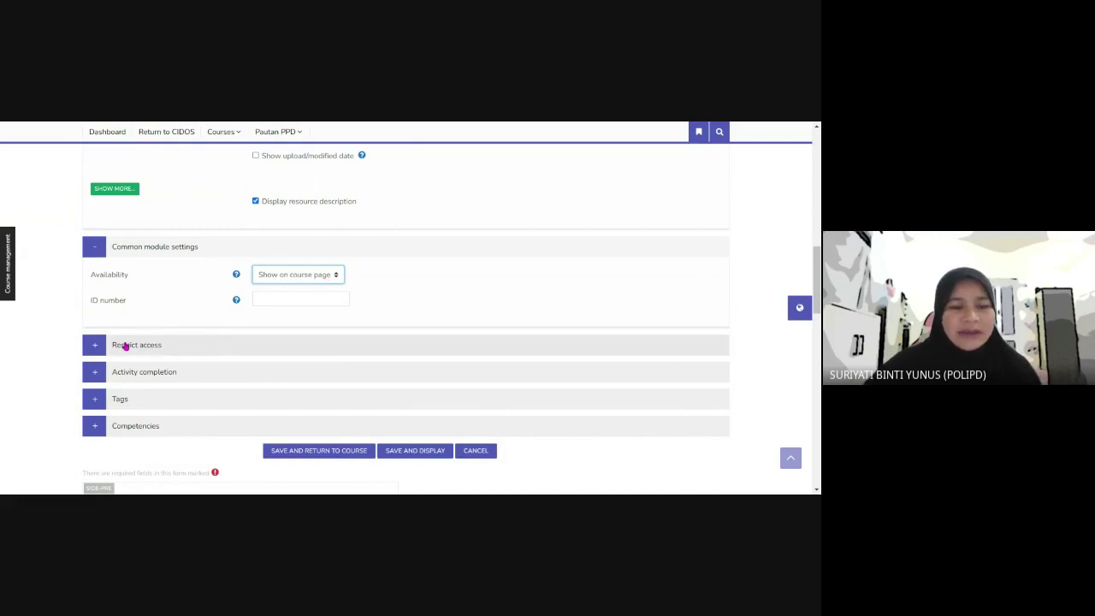
# Try a group access restriction for DKA4A on the file resource and remove it again.
pyautogui.click(125, 346)
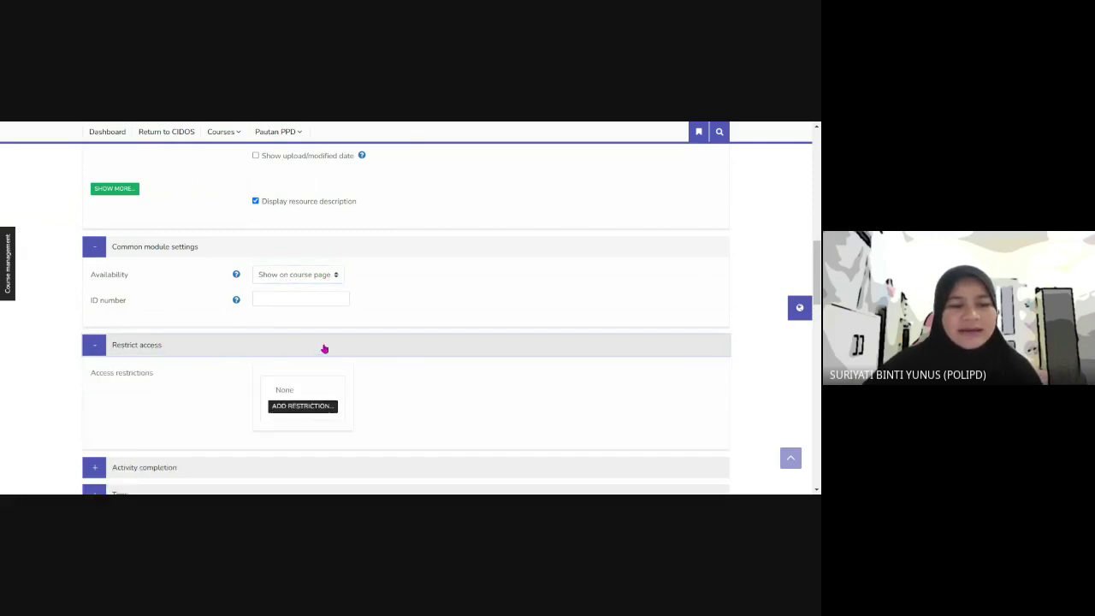
pyautogui.scroll(-2, 343, 345)
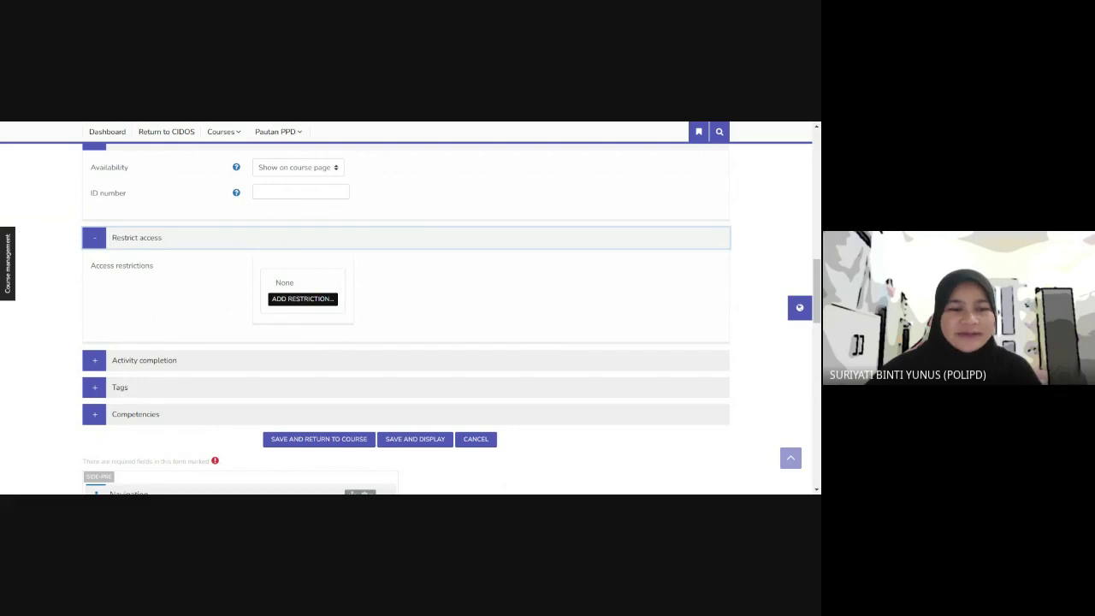
pyautogui.click(318, 300)
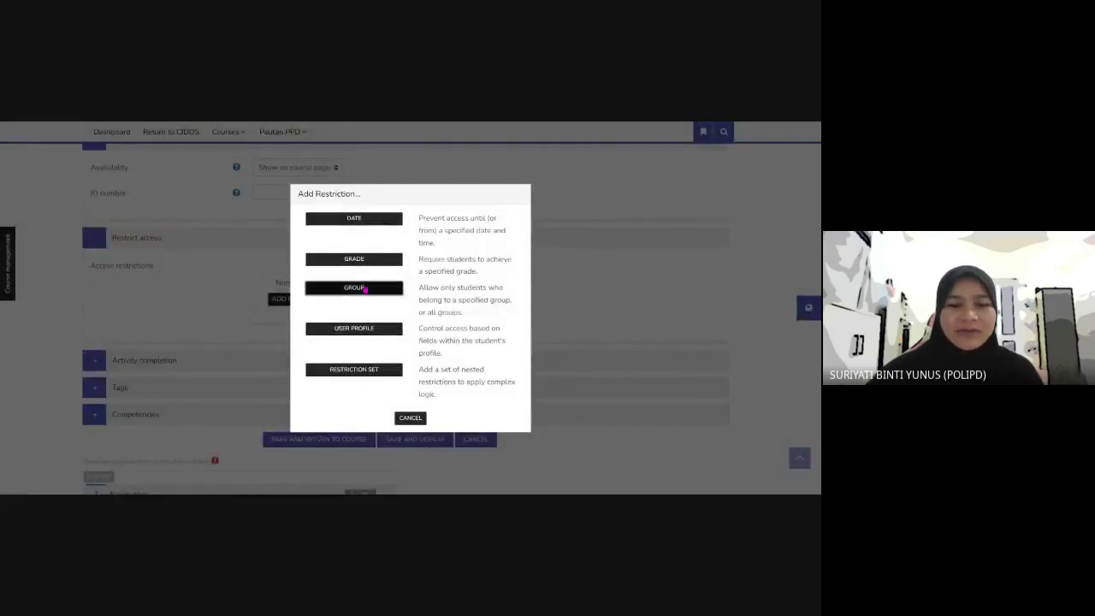
pyautogui.click(363, 289)
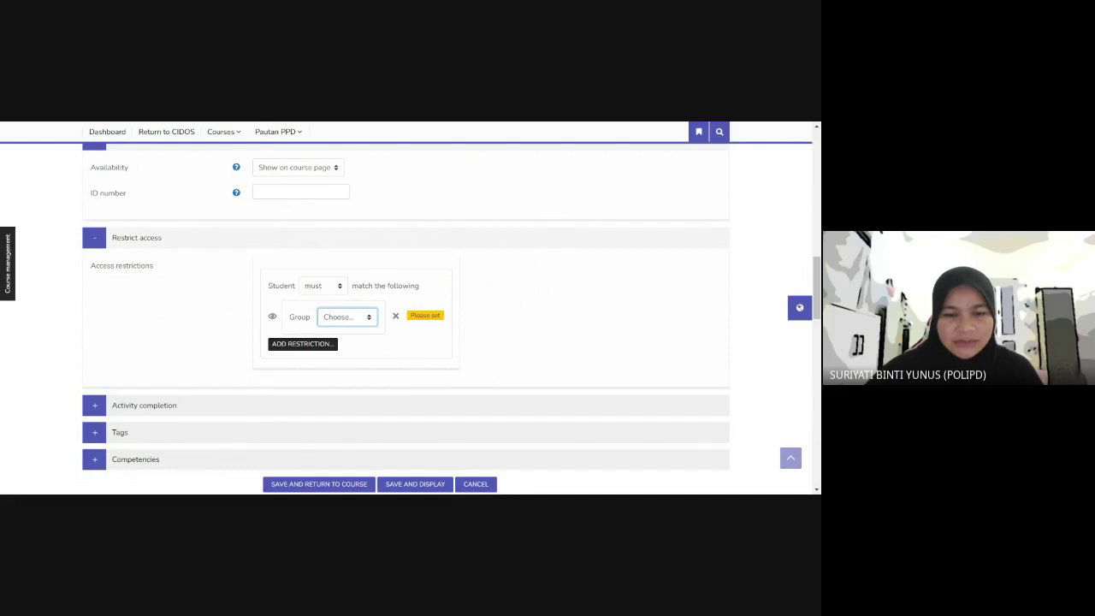
pyautogui.press('Down')
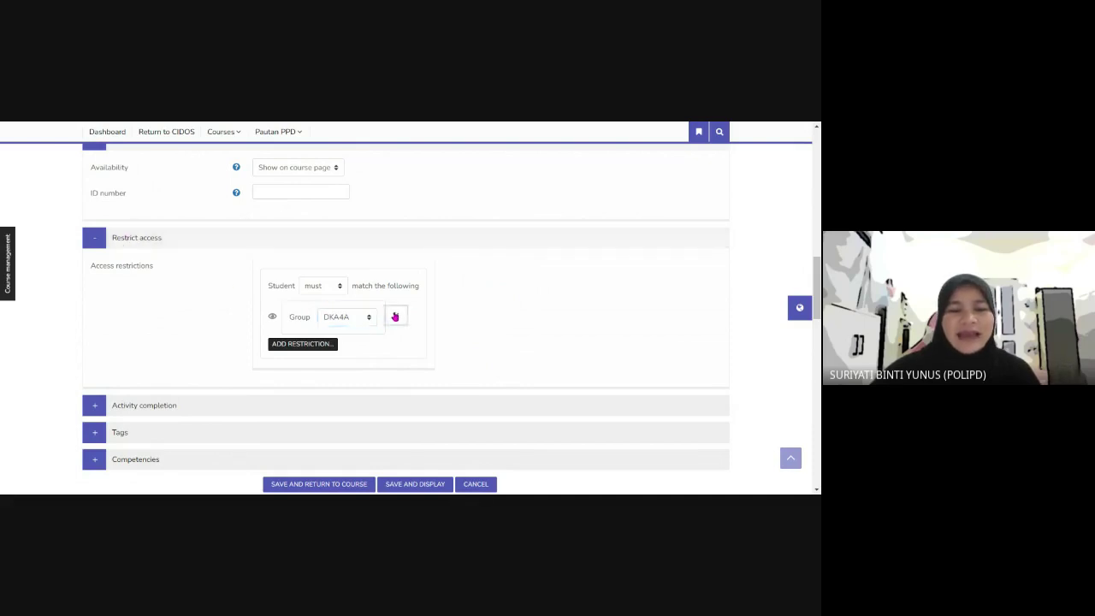
pyautogui.click(395, 317)
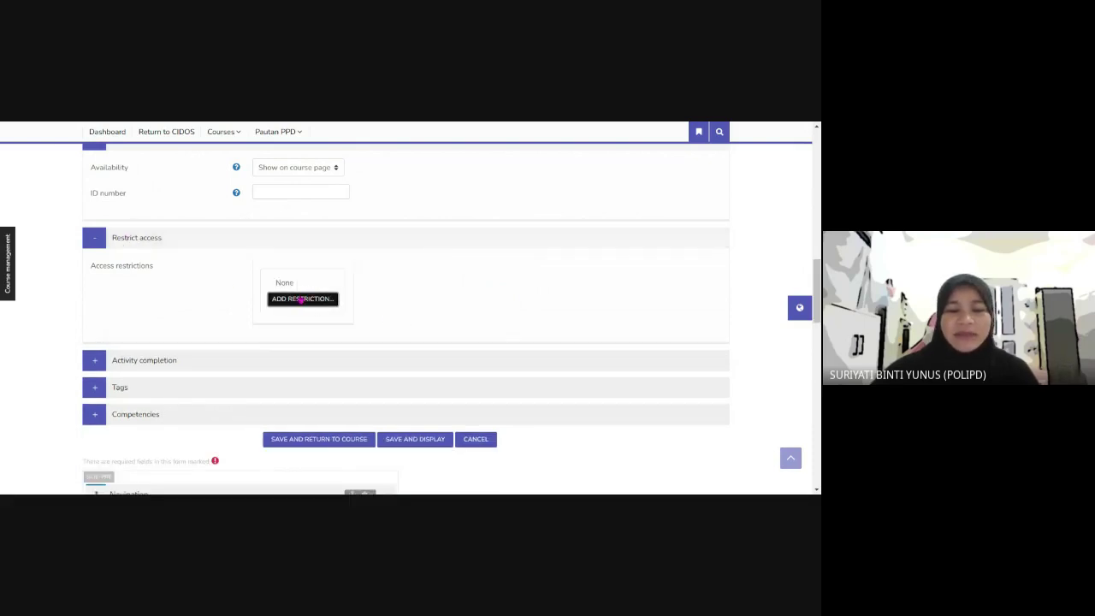
pyautogui.click(302, 300)
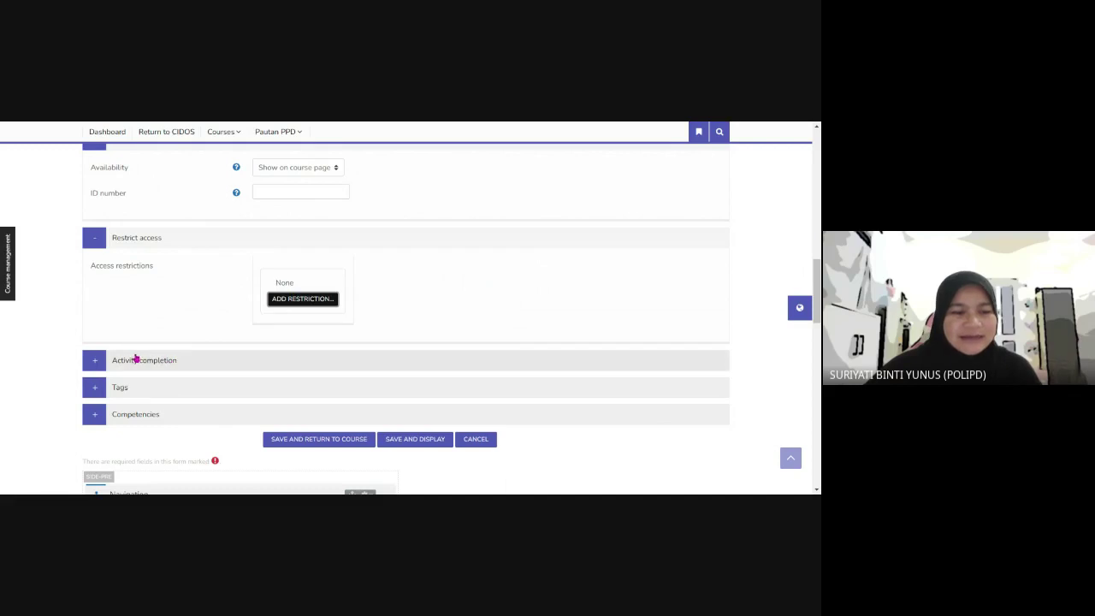
# Set completion tracking to Show activity as complete when conditions are met, and save the file resource, returning to the course.
pyautogui.click(141, 361)
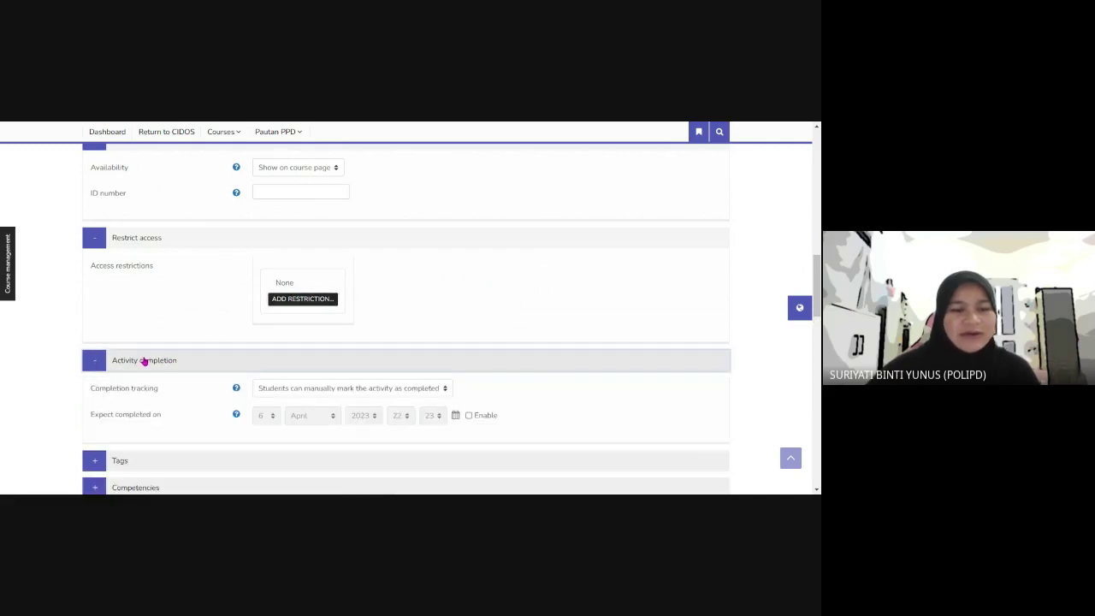
pyautogui.scroll(-3, 532, 391)
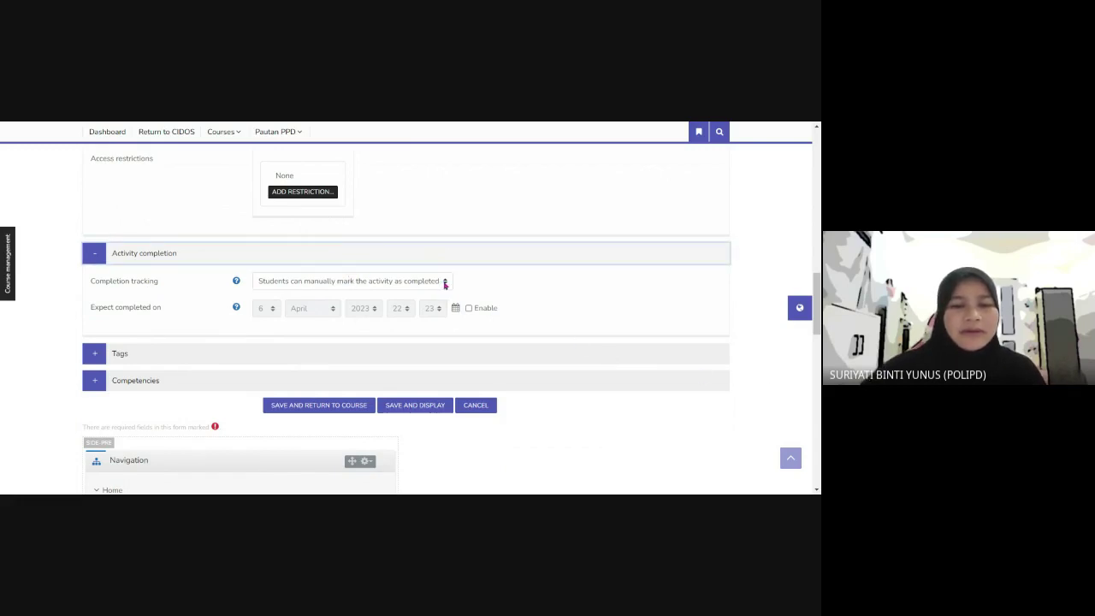
pyautogui.click(445, 283)
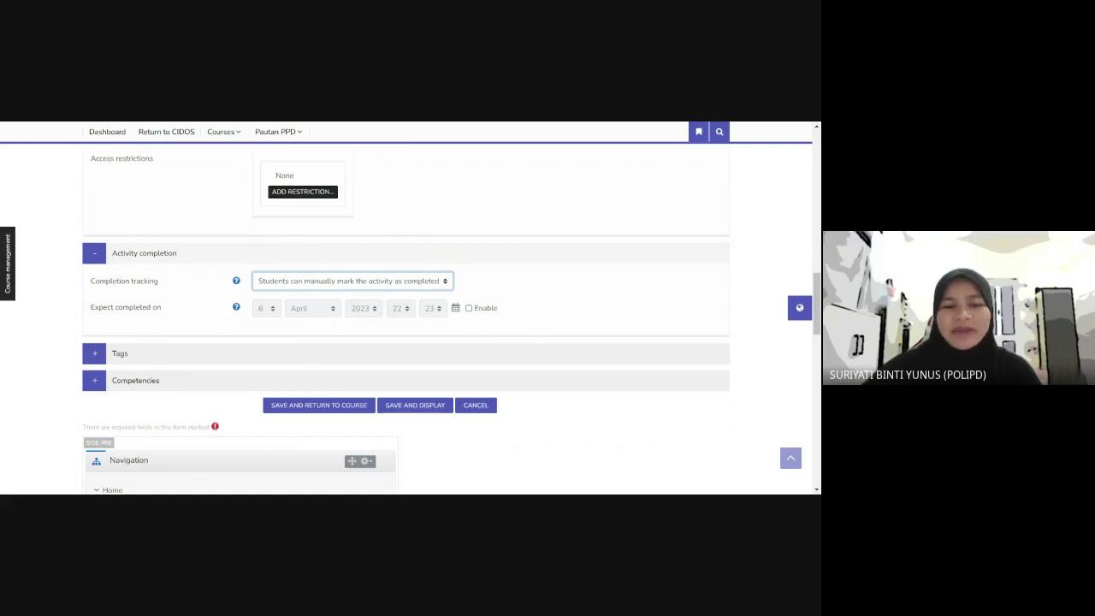
pyautogui.click(438, 305)
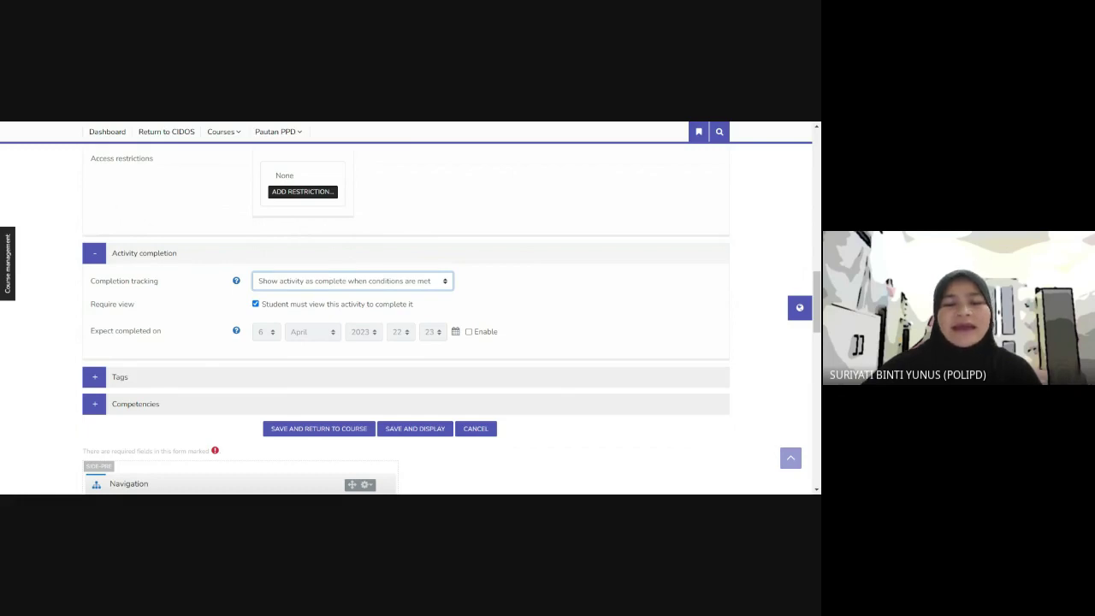
pyautogui.click(402, 308)
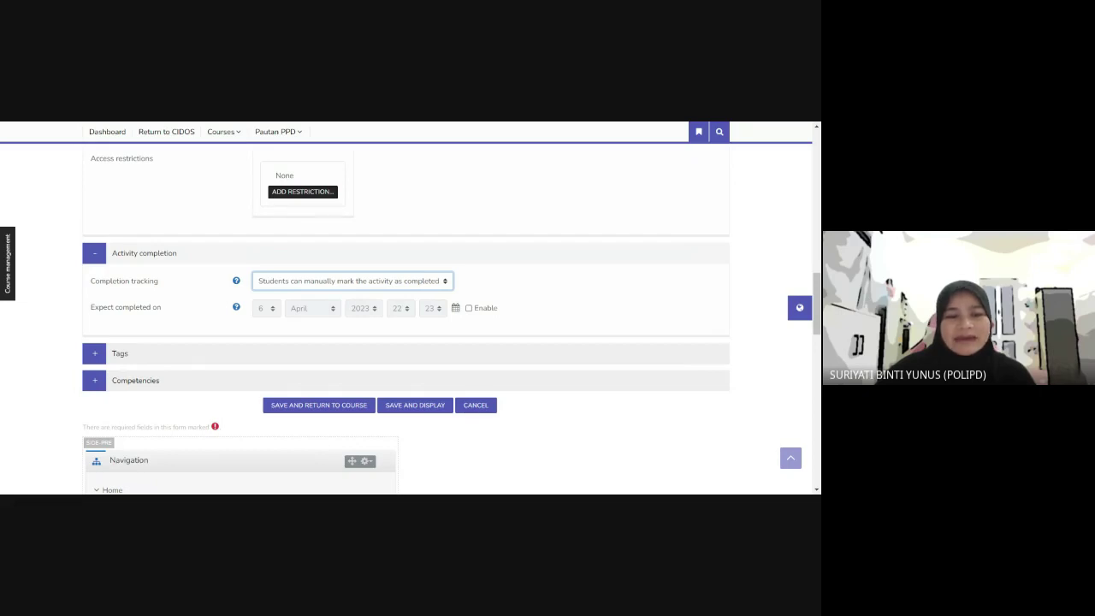
pyautogui.click(438, 294)
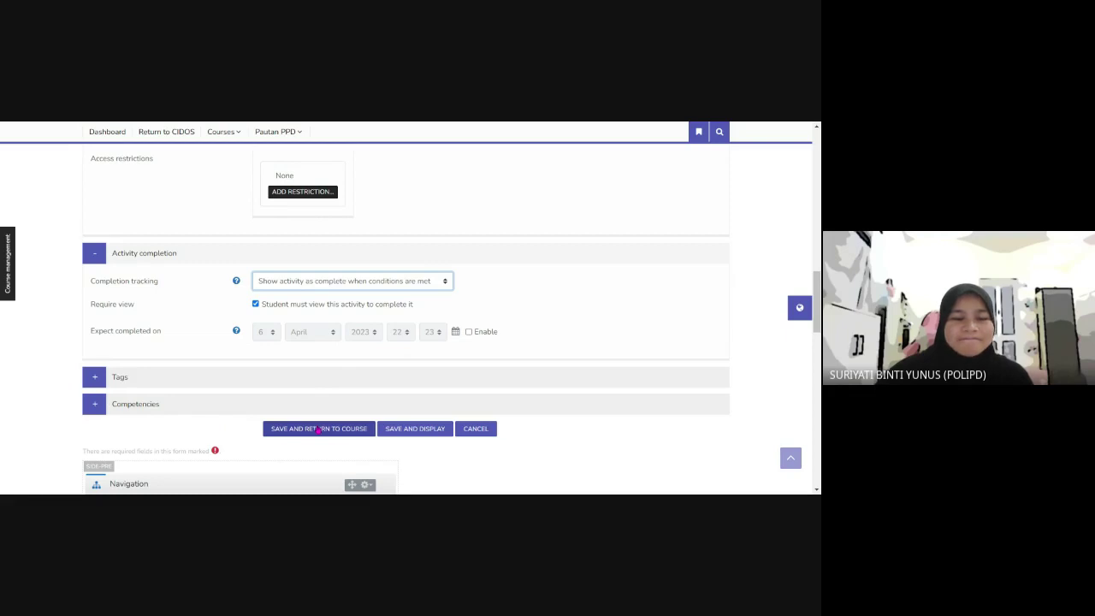
pyautogui.click(318, 429)
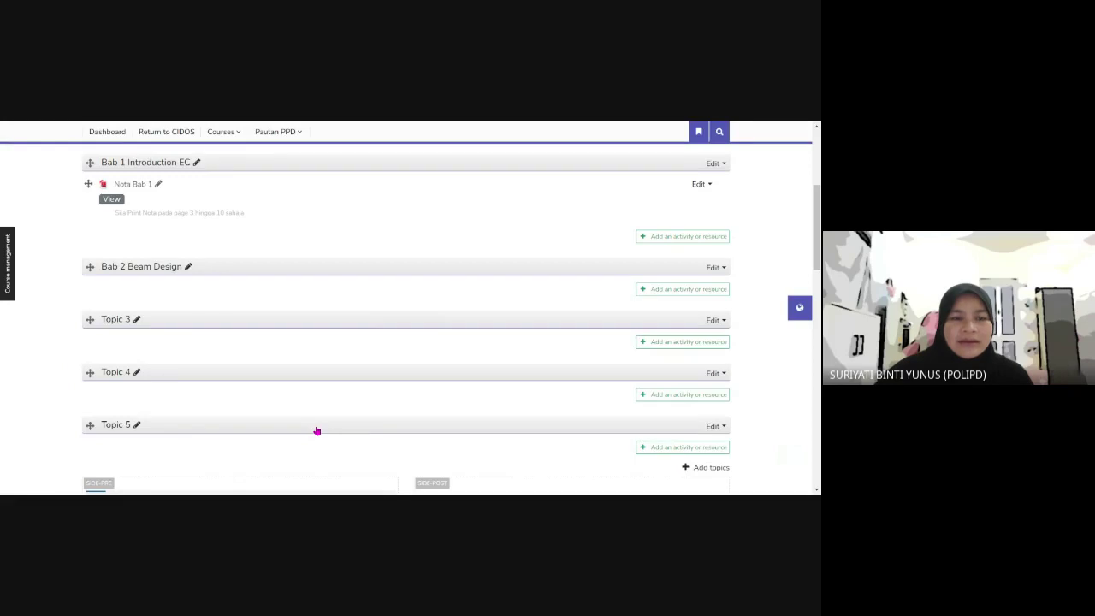
pyautogui.scroll(1, 411, 268)
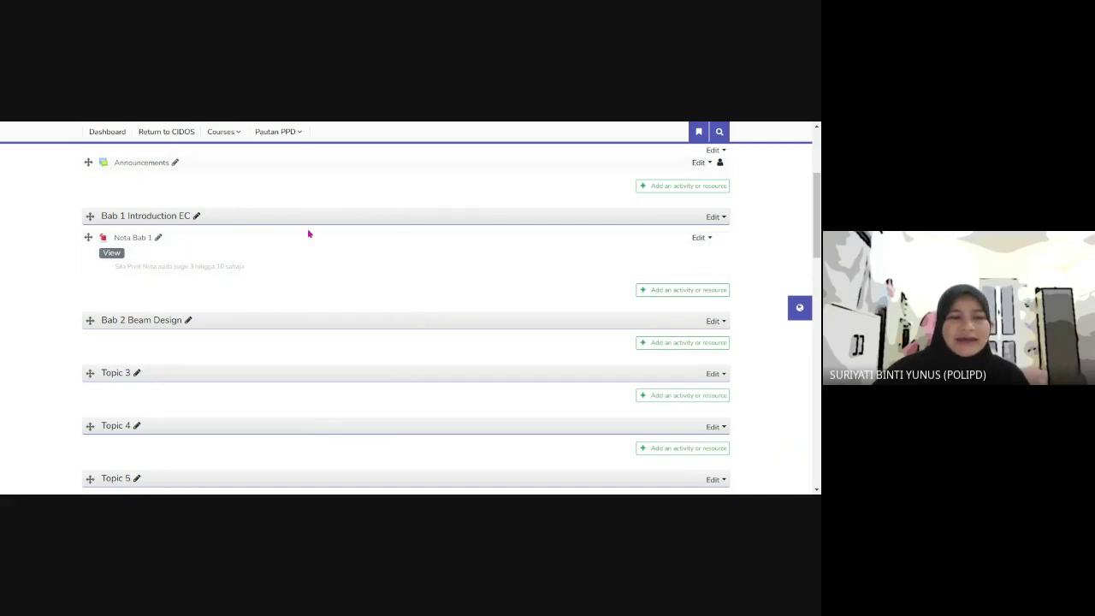
pyautogui.scroll(2, 325, 258)
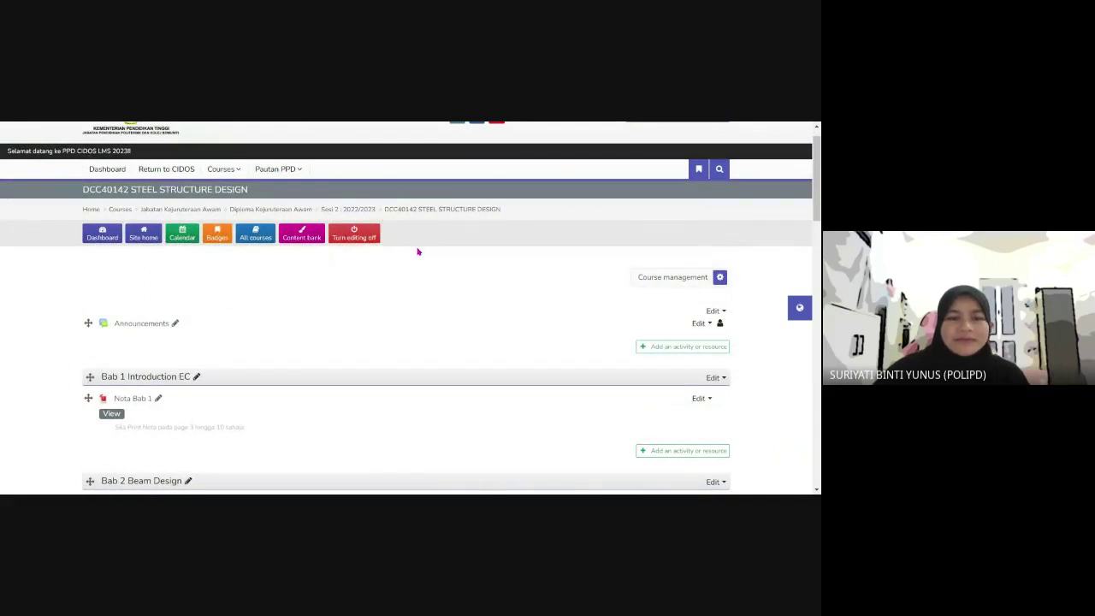
pyautogui.scroll(-2, 419, 254)
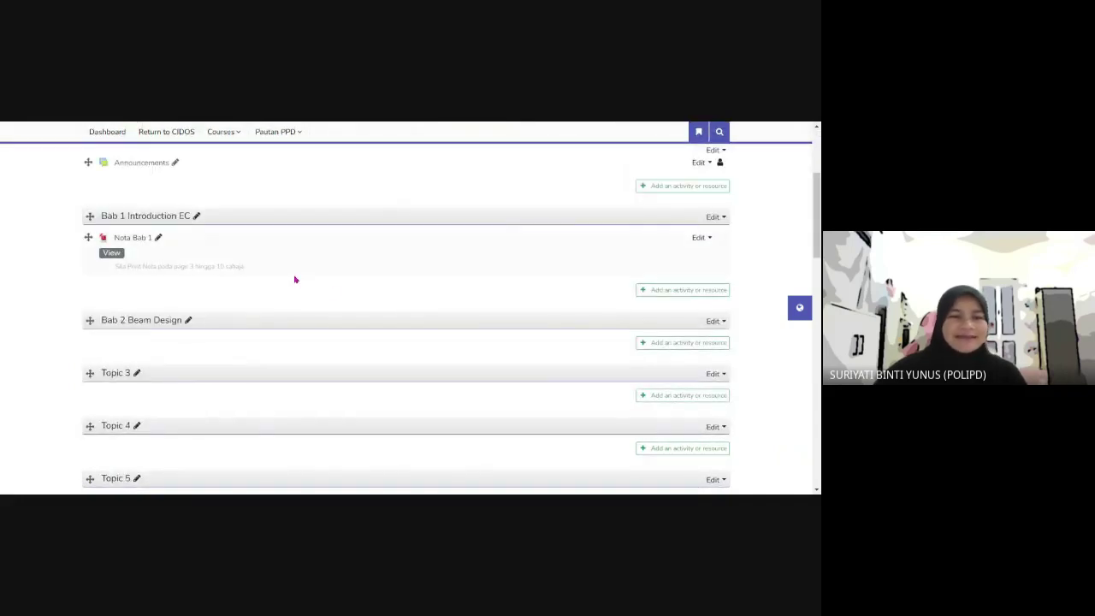
pyautogui.click(219, 131)
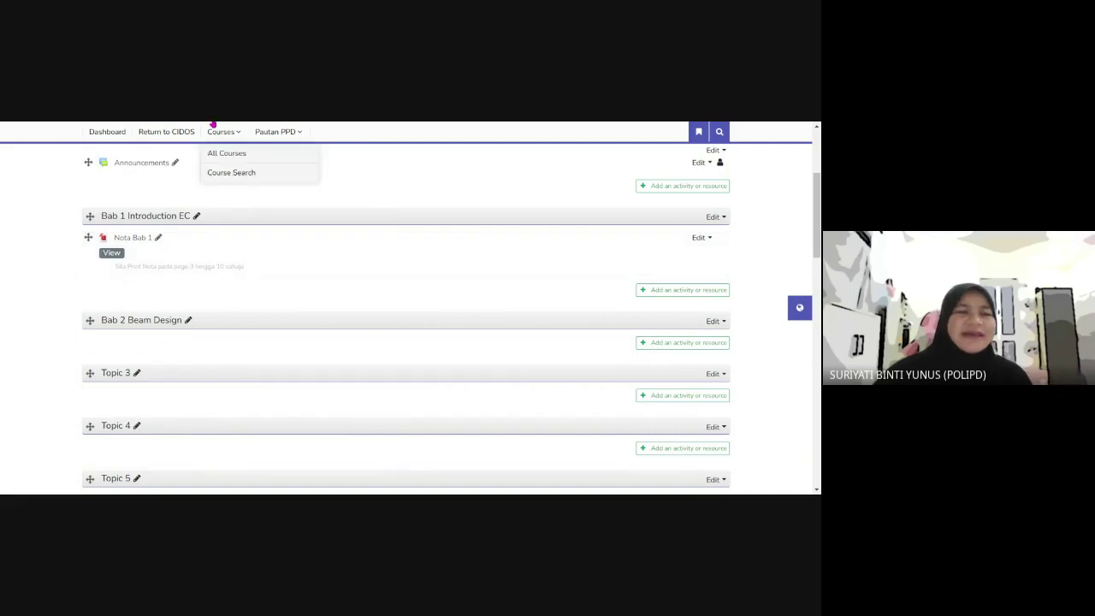